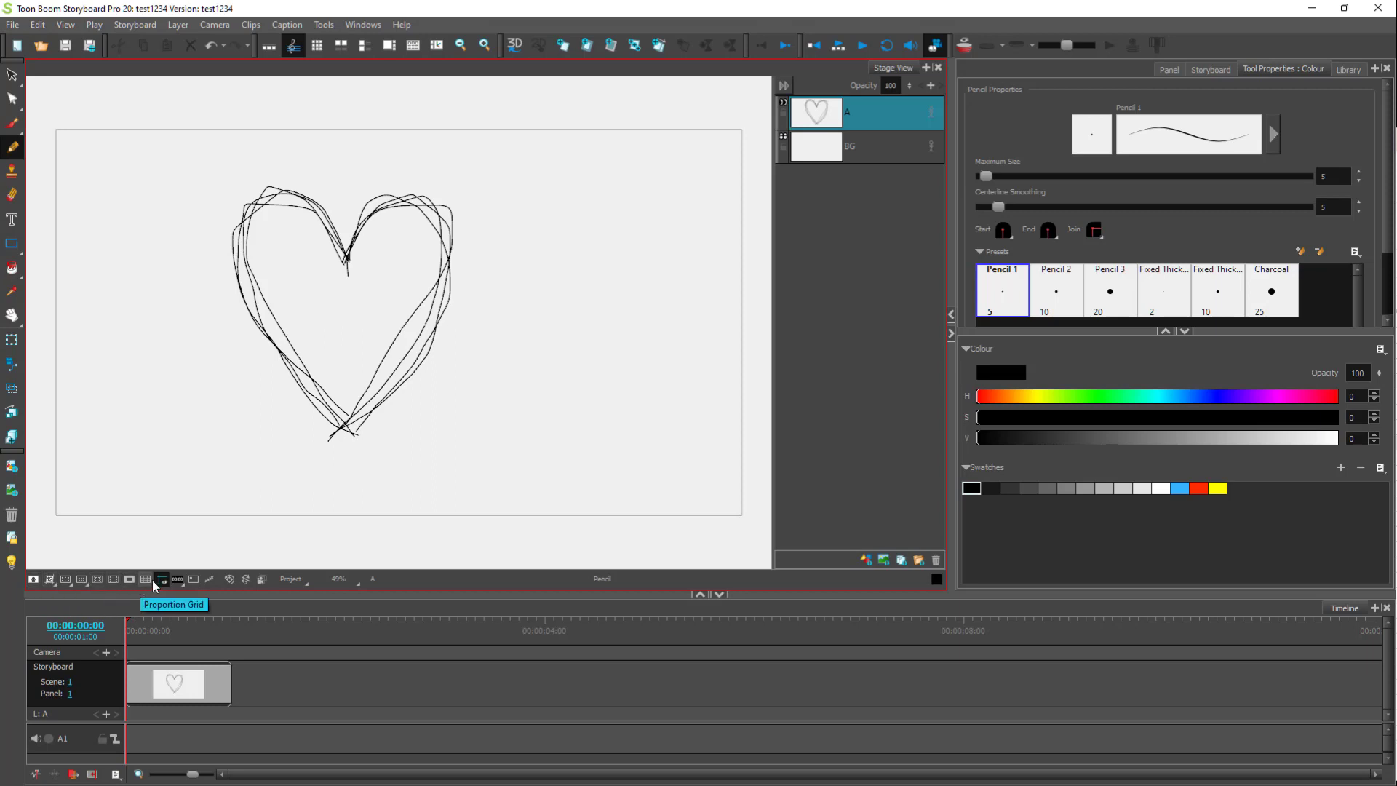
Switch the Stage View to the framed thumbnail preview of panel 1
left_click(34, 579)
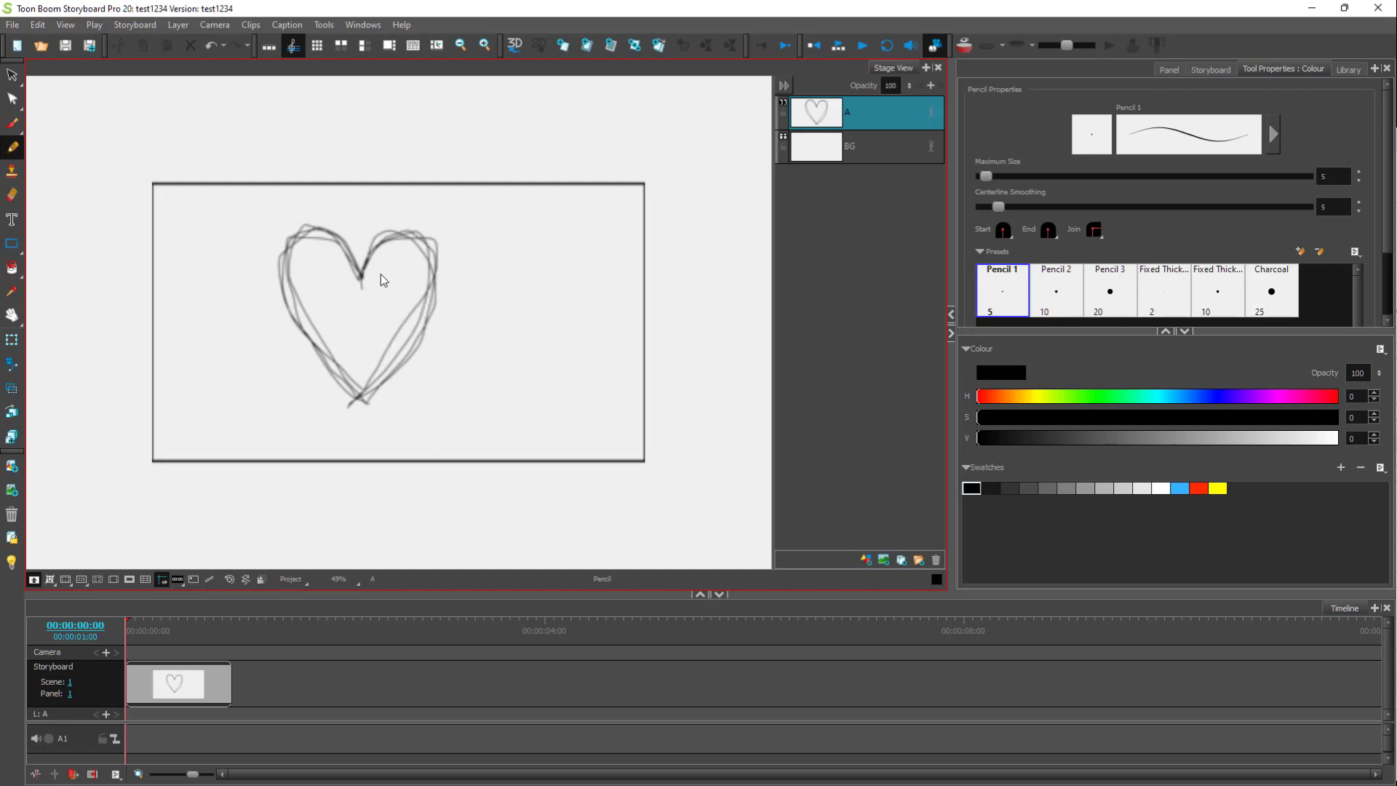
Turn on the 12-field grid overlay and retrace the heart's right lobe with the pencil
left_click(34, 580)
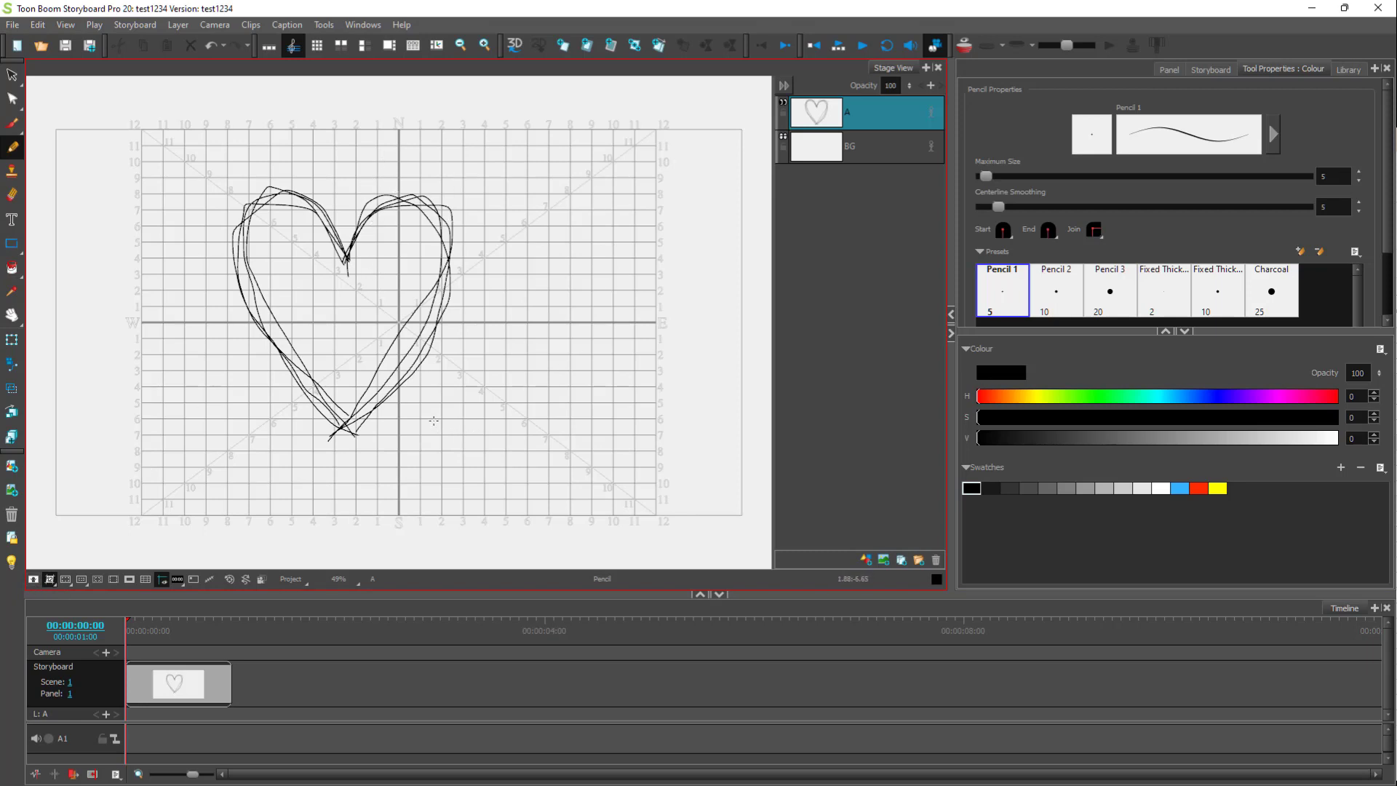
mouse_move(348, 247)
left_mouse_down()
mouse_move(392, 182)
mouse_move(461, 206)
mouse_move(437, 318)
mouse_move(372, 422)
left_mouse_up()
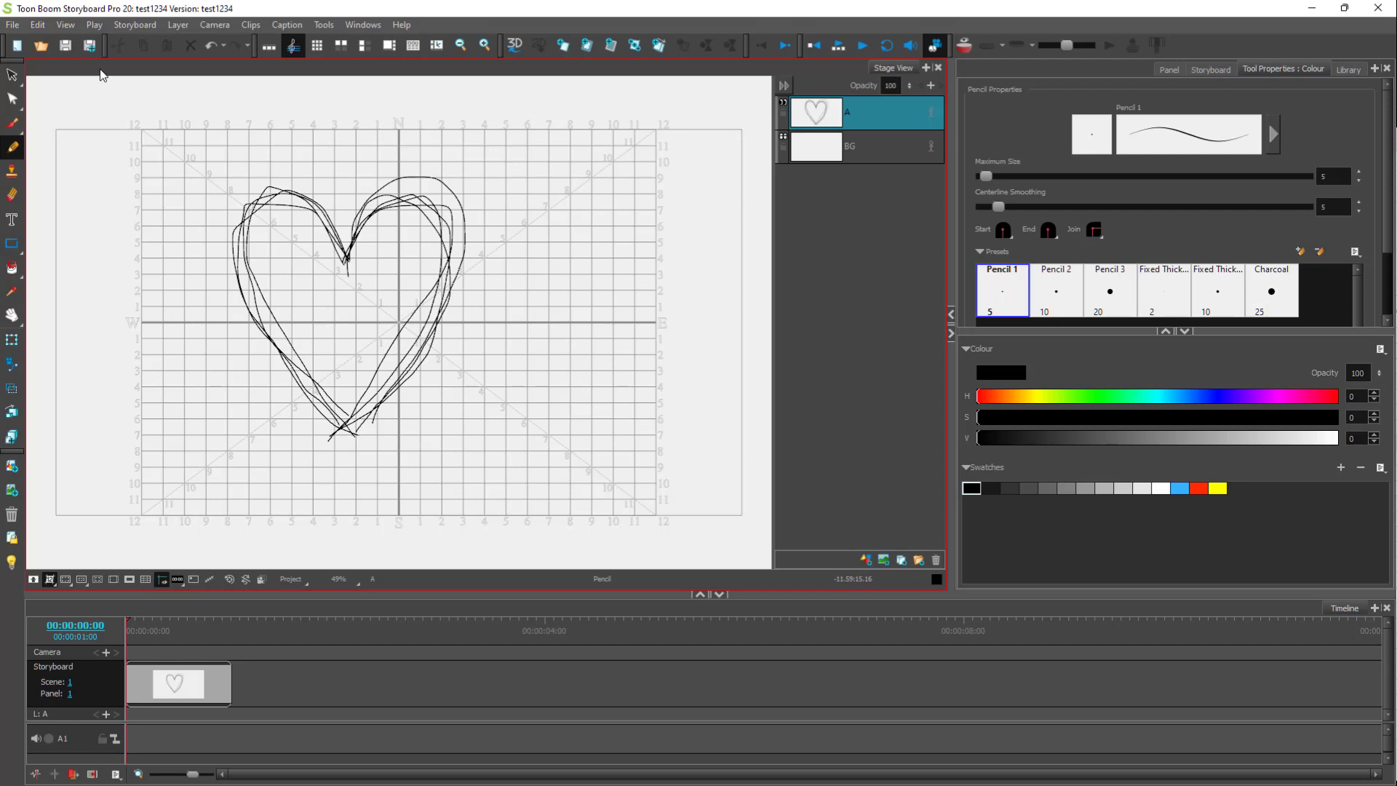
Change the grid to 16 Field Grid, then to 16x12 Field Grid
left_click(67, 26)
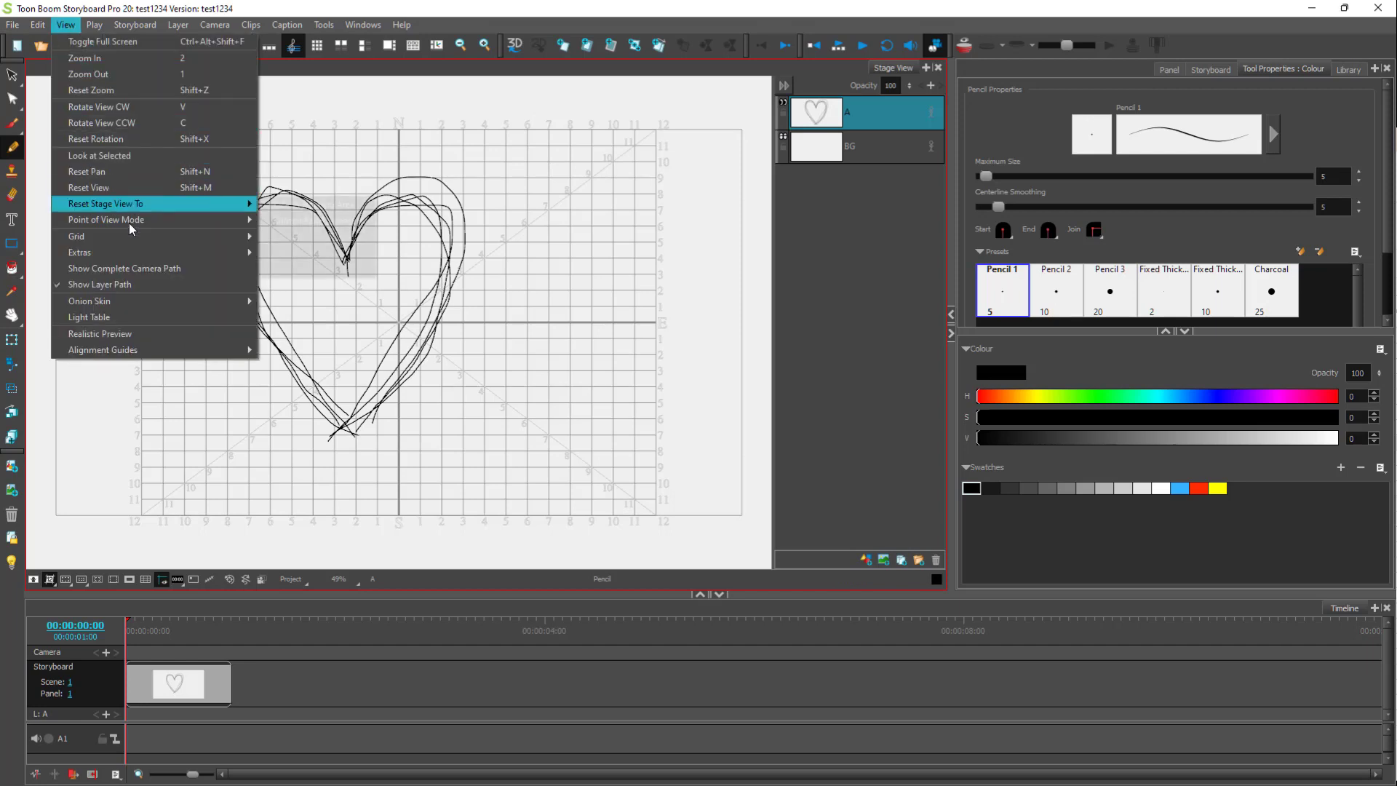
mouse_move(132, 240)
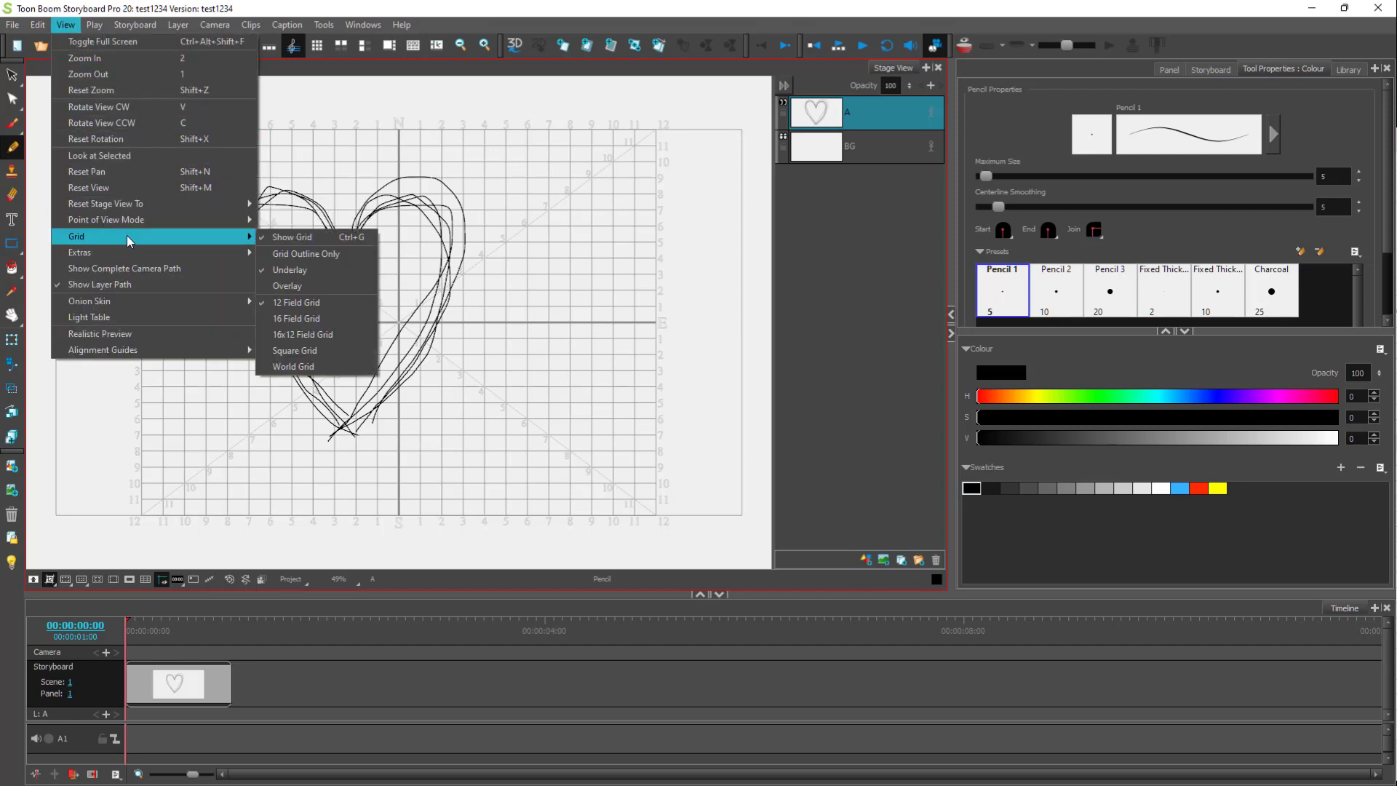
left_click(316, 318)
scroll(355, 332, "down", 4)
scroll(354, 333, "up", 2)
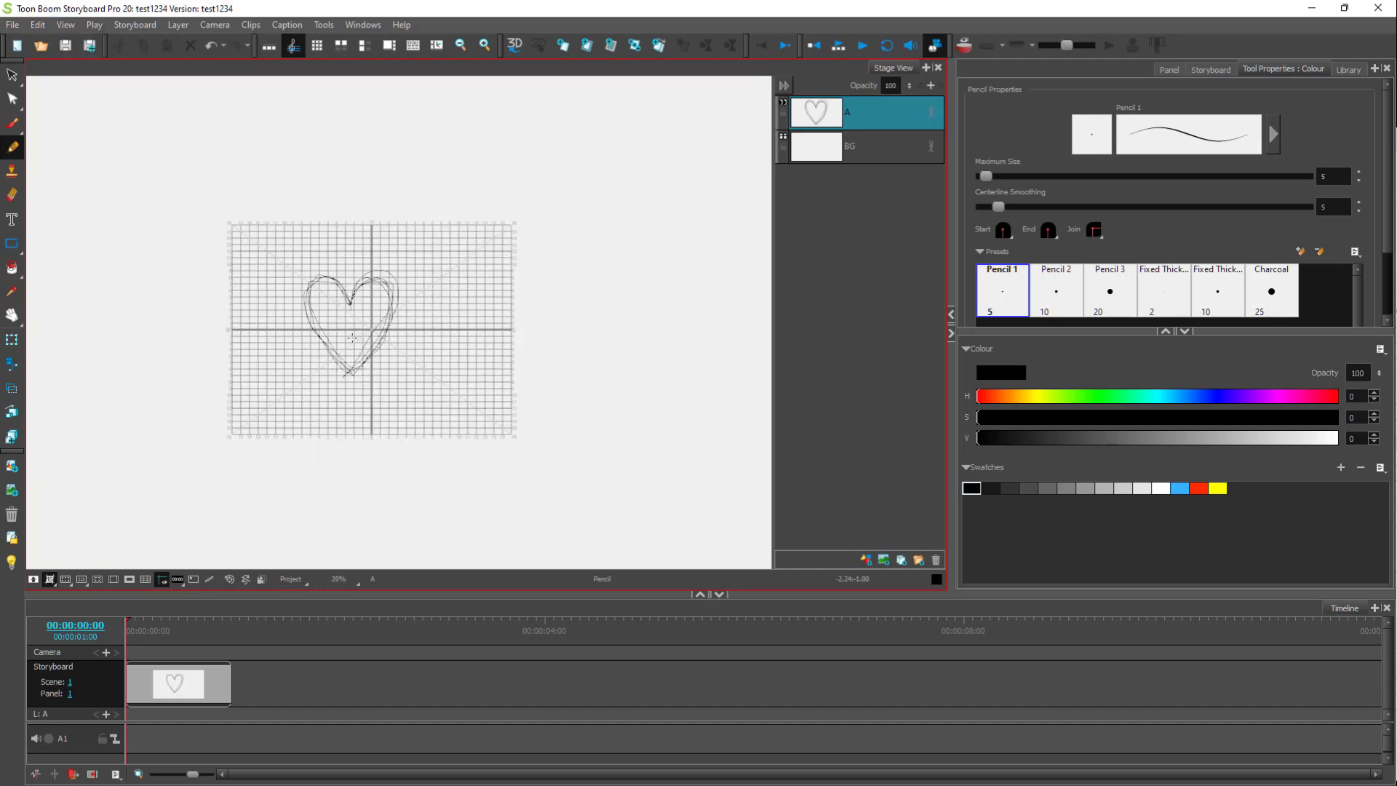
scroll(352, 338, "up", 1)
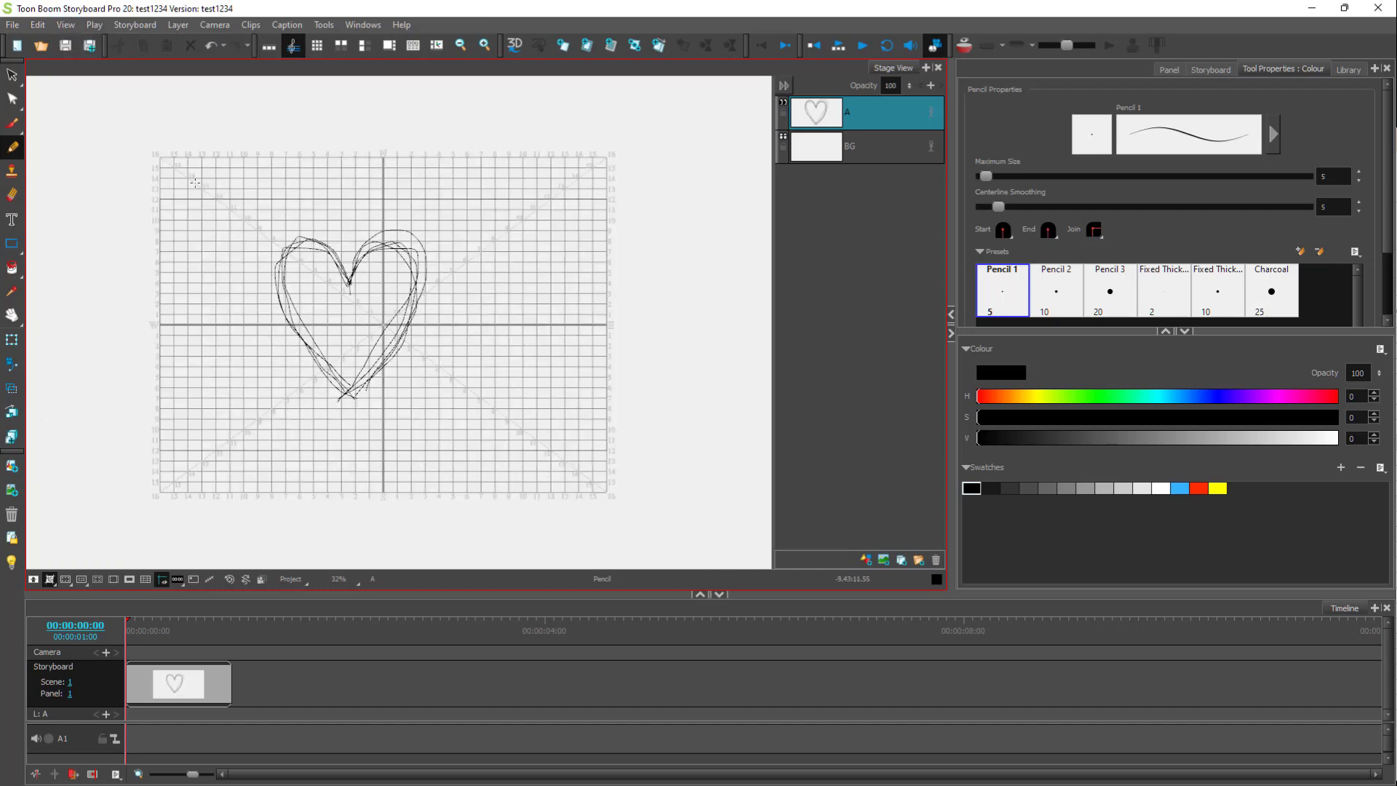
left_click(66, 25)
mouse_move(145, 239)
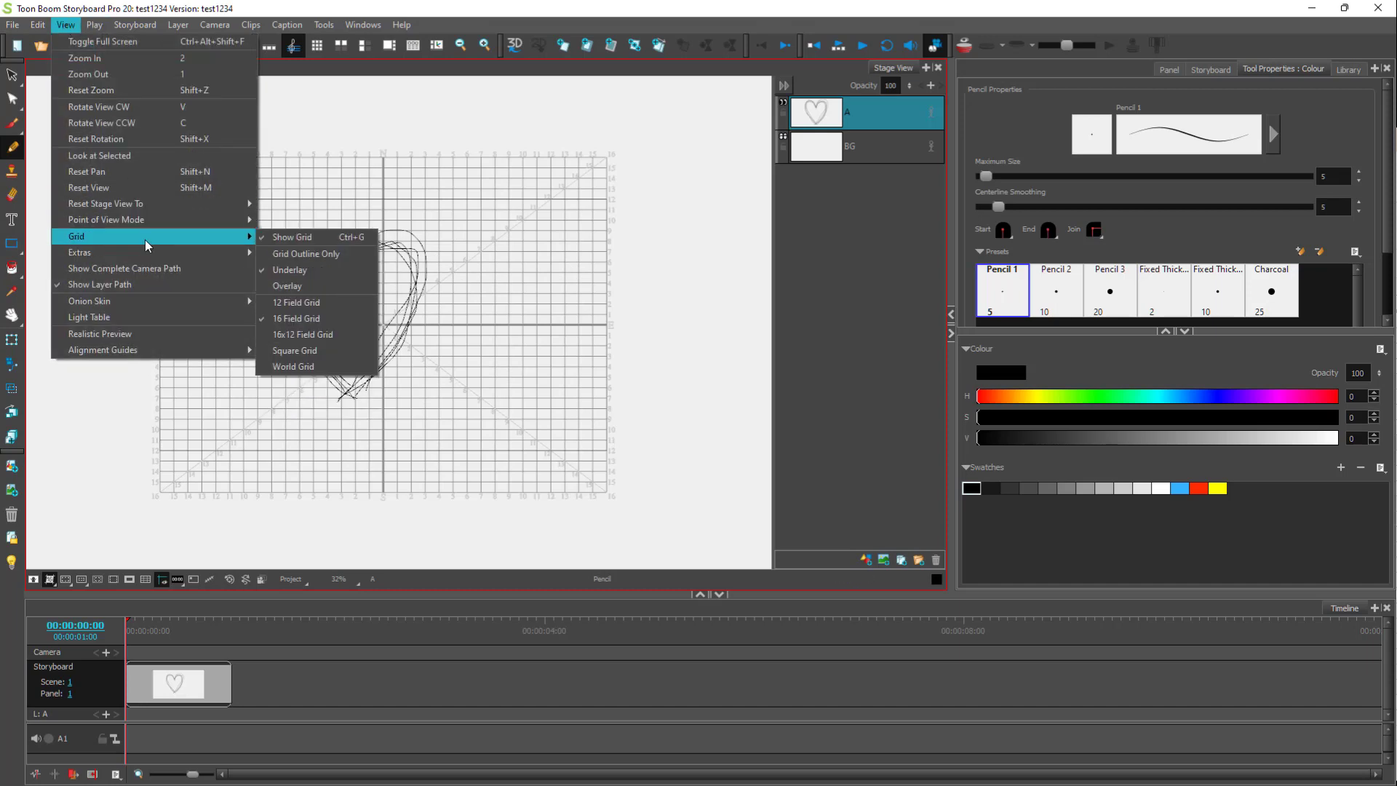
left_click(310, 336)
Switch the grid type to Square Grid
left_click(65, 24)
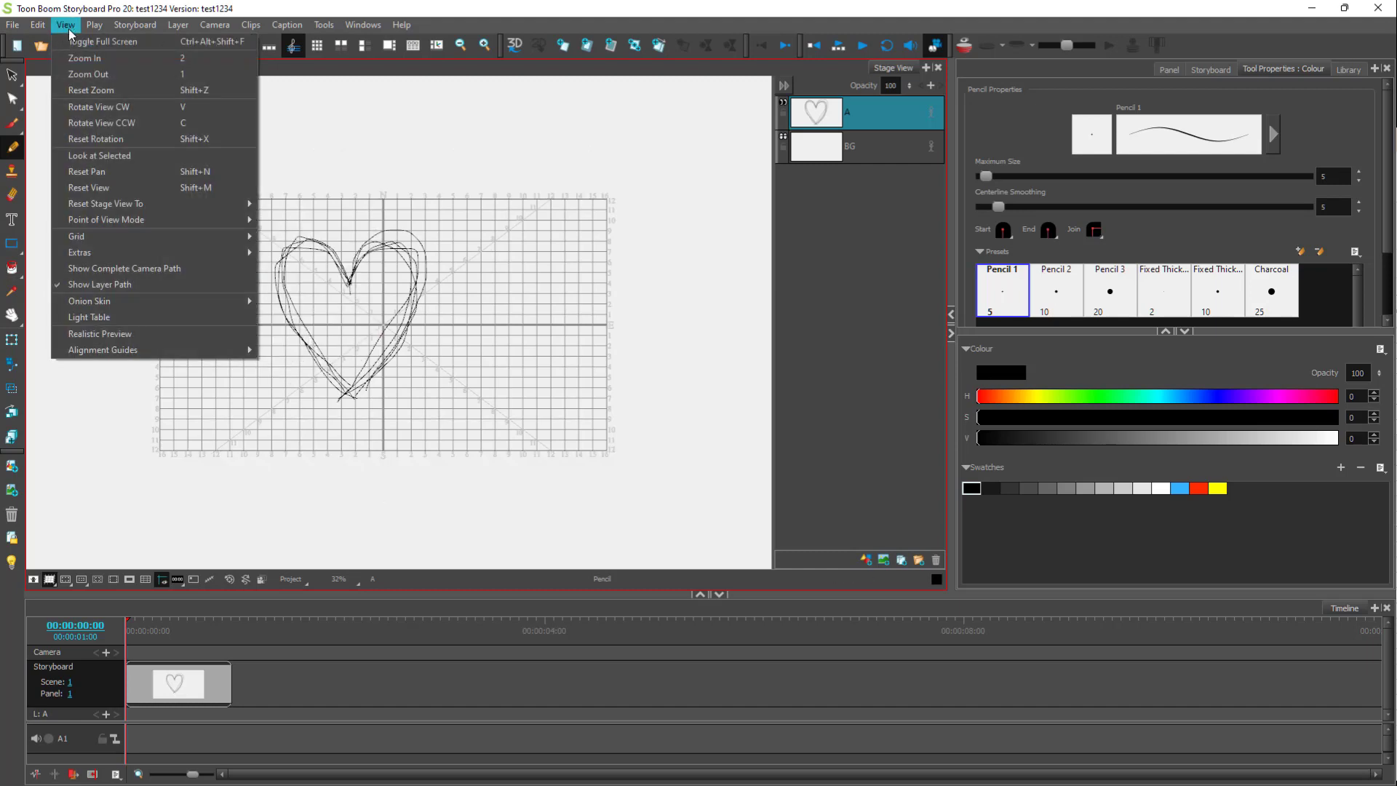
mouse_move(168, 238)
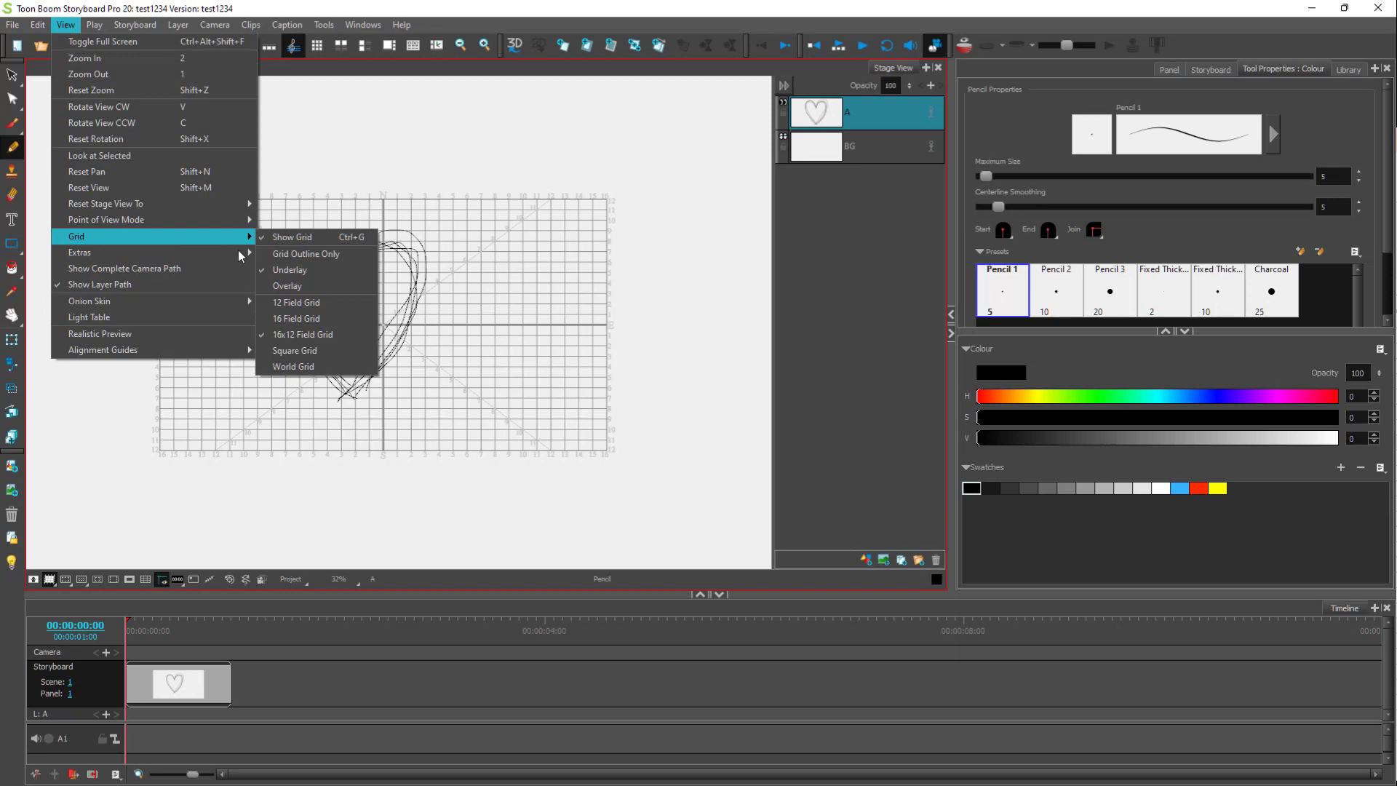
left_click(335, 351)
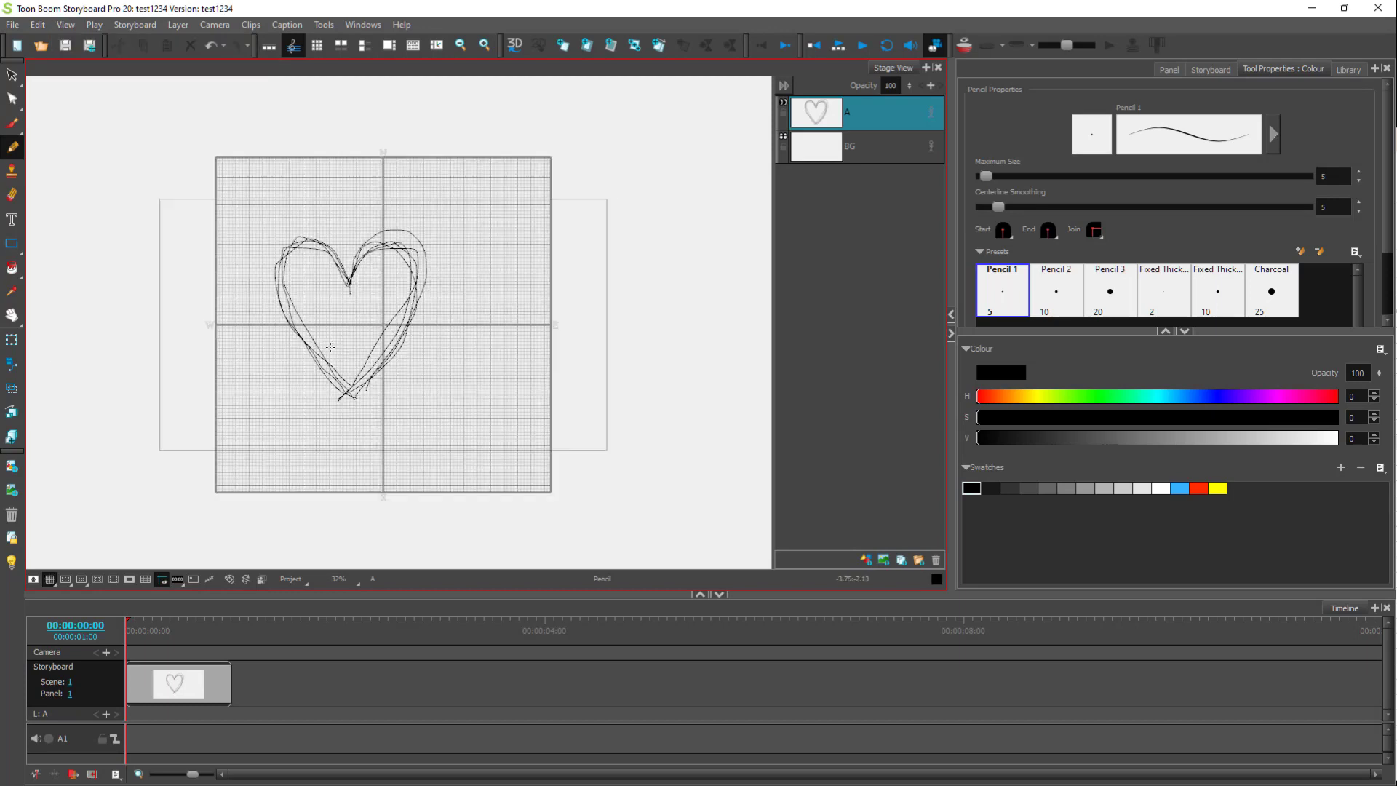
Zoom in and pencil a small square to the right of the heart
scroll(352, 290, "up", 4)
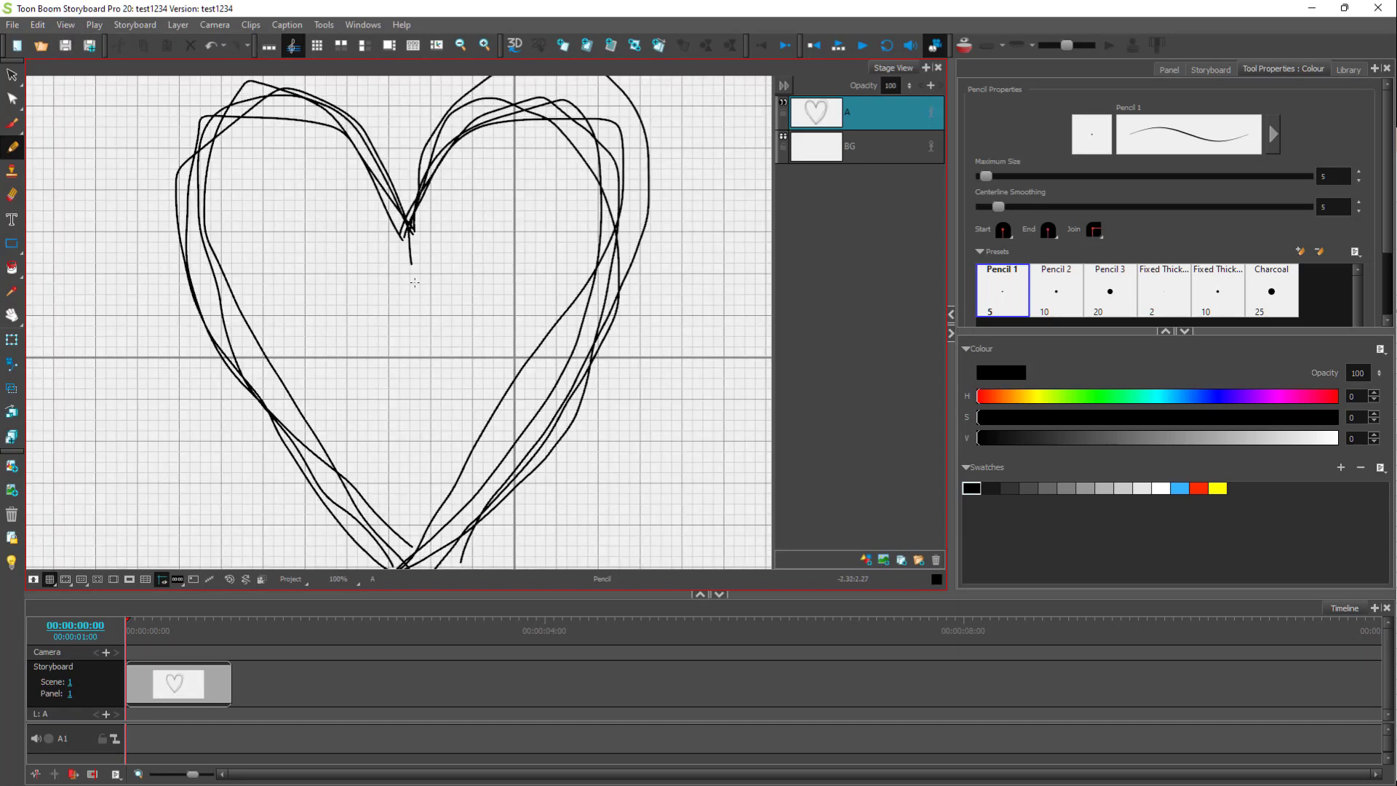
scroll(352, 290, "down", 2)
scroll(610, 277, "up", 2)
mouse_move(561, 219)
left_mouse_down()
mouse_move(566, 284)
mouse_move(600, 310)
mouse_move(644, 229)
mouse_move(561, 227)
left_mouse_up()
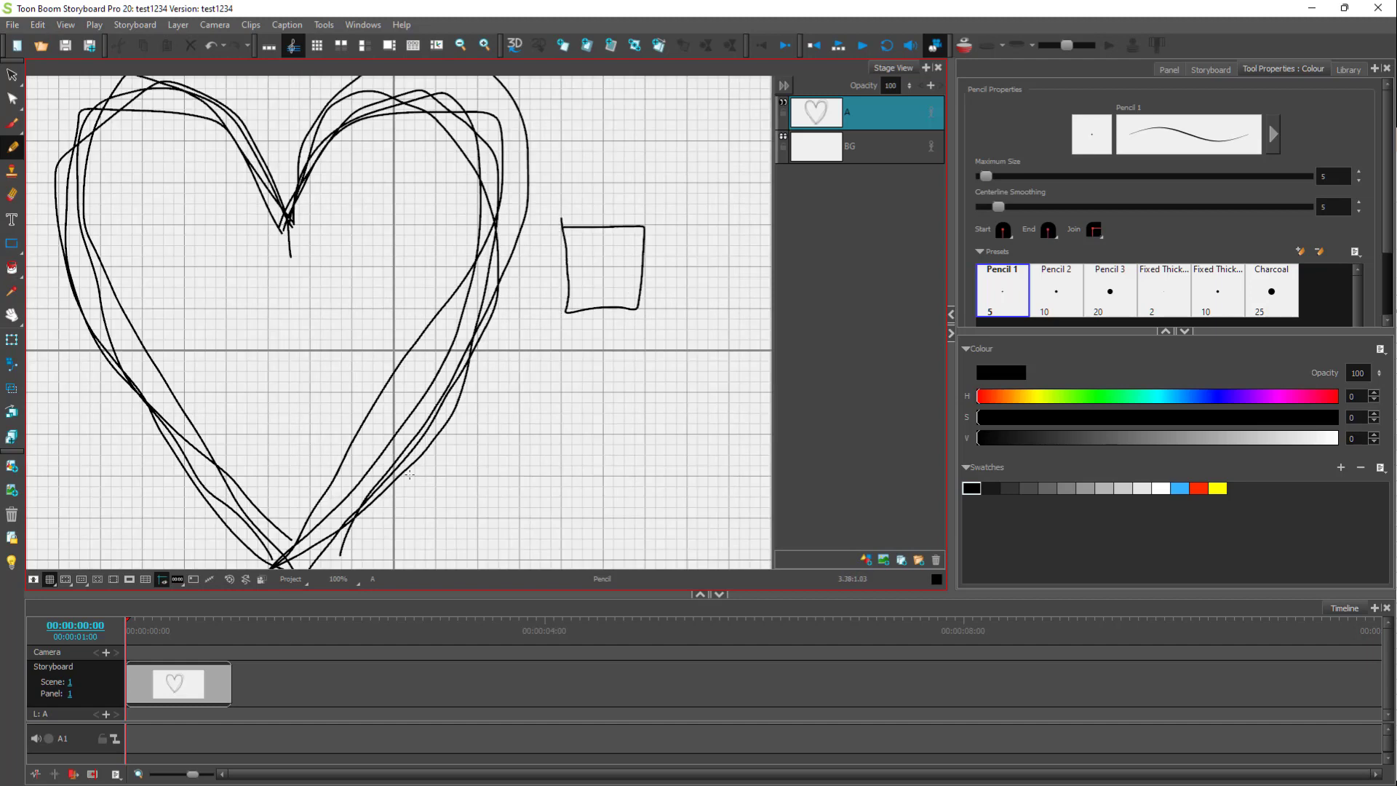
Switch the grid overlay off
left_click(50, 578)
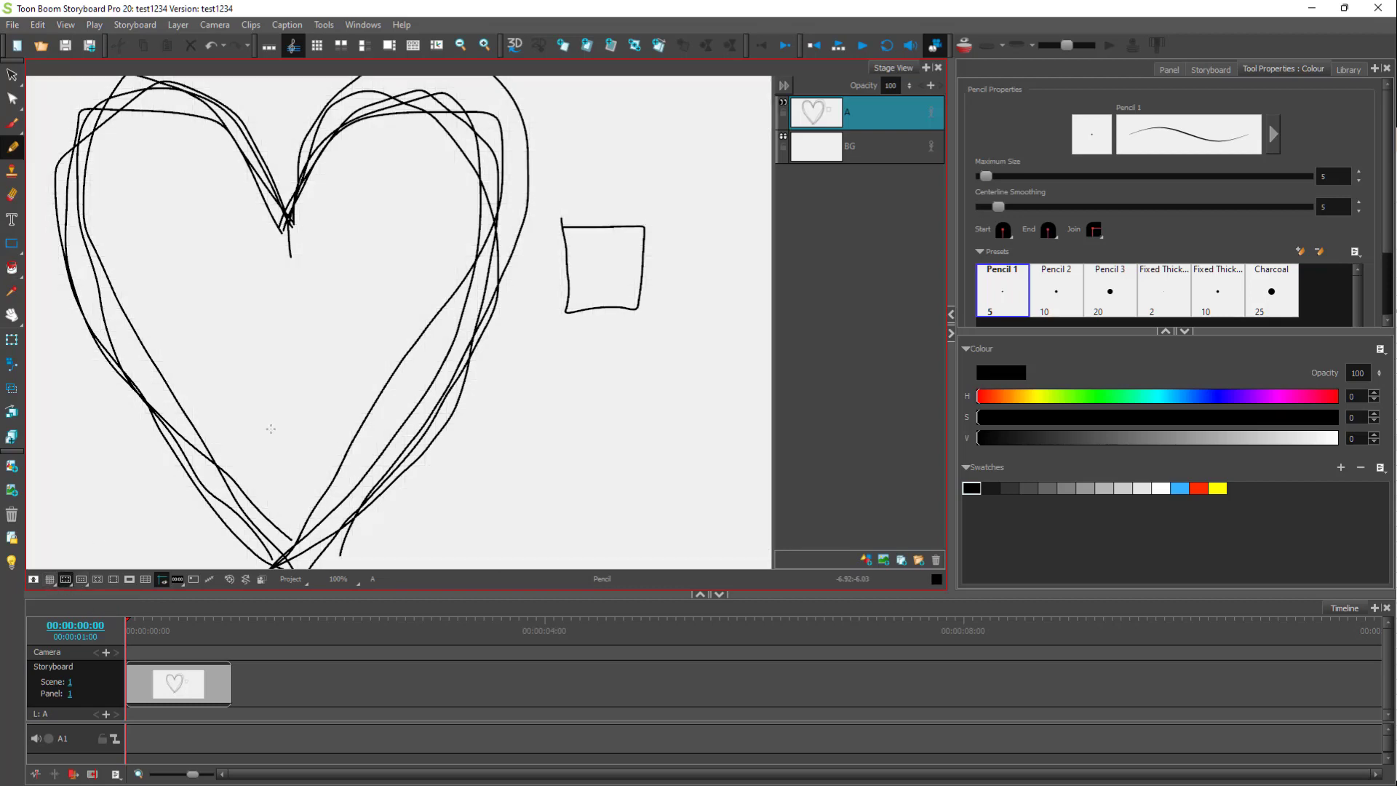
scroll(216, 528, "down", 4)
scroll(217, 527, "up", 3)
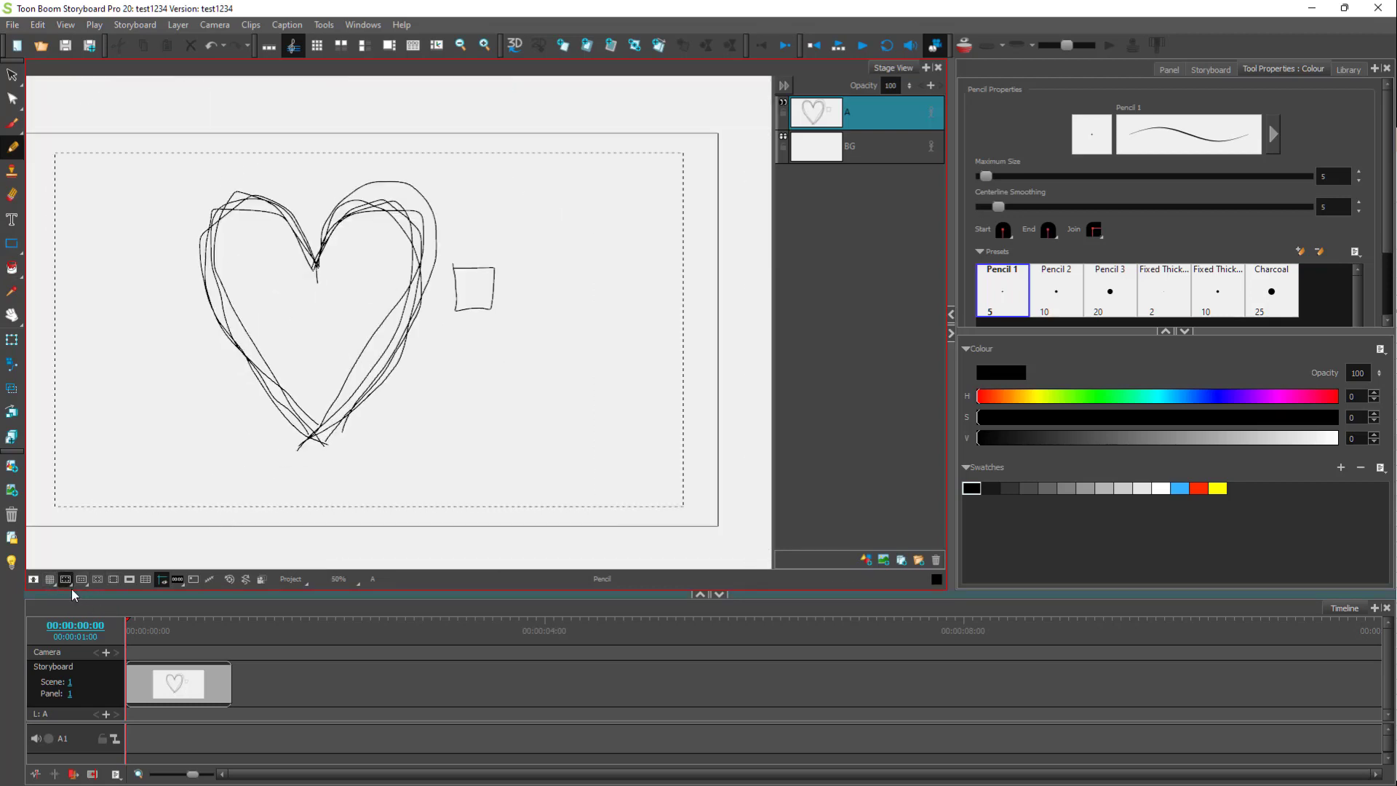
left_click(49, 579)
left_click(51, 578)
Draw a corner mark at the frame's top-right with vertical and top-edge strokes
scroll(49, 494, "down", 3)
scroll(49, 494, "up", 2)
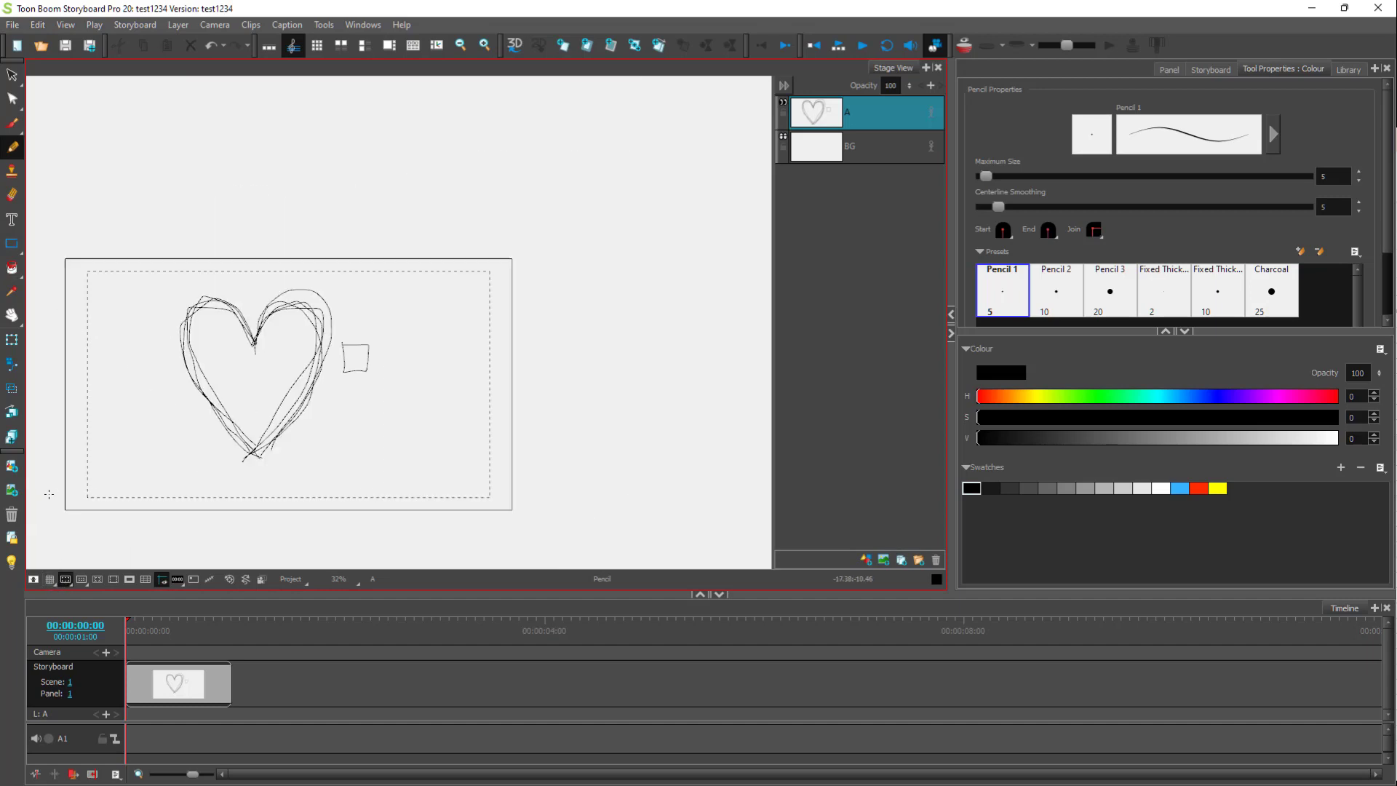
scroll(49, 494, "up", 1)
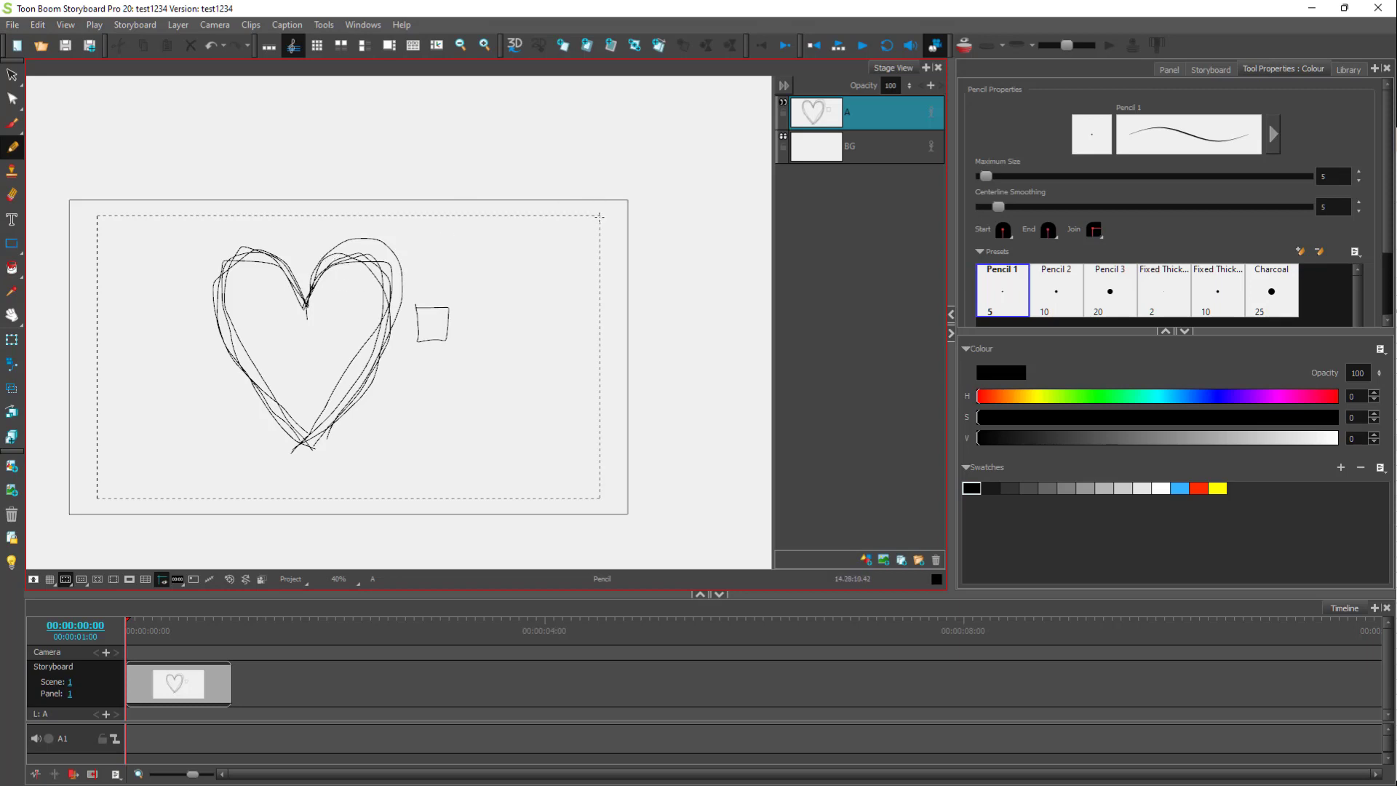
left_click_drag(600, 215, 603, 277)
left_click_drag(560, 214, 600, 214)
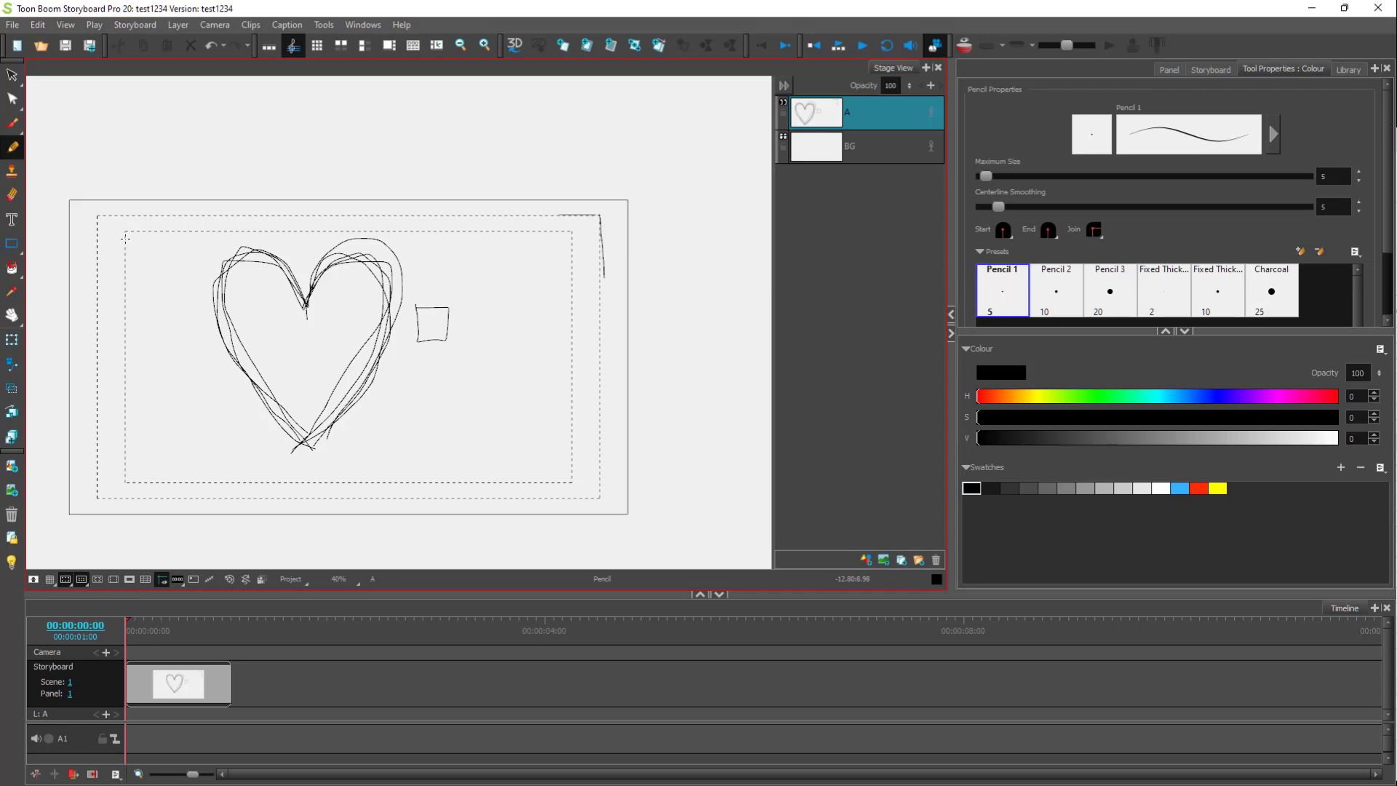
Handwrite 'Test' at the panel's top-left, then hide the safe-area guides
mouse_move(128, 237)
left_mouse_down()
mouse_move(142, 238)
mouse_move(134, 262)
mouse_move(151, 251)
mouse_move(162, 263)
left_mouse_up()
left_click(67, 579)
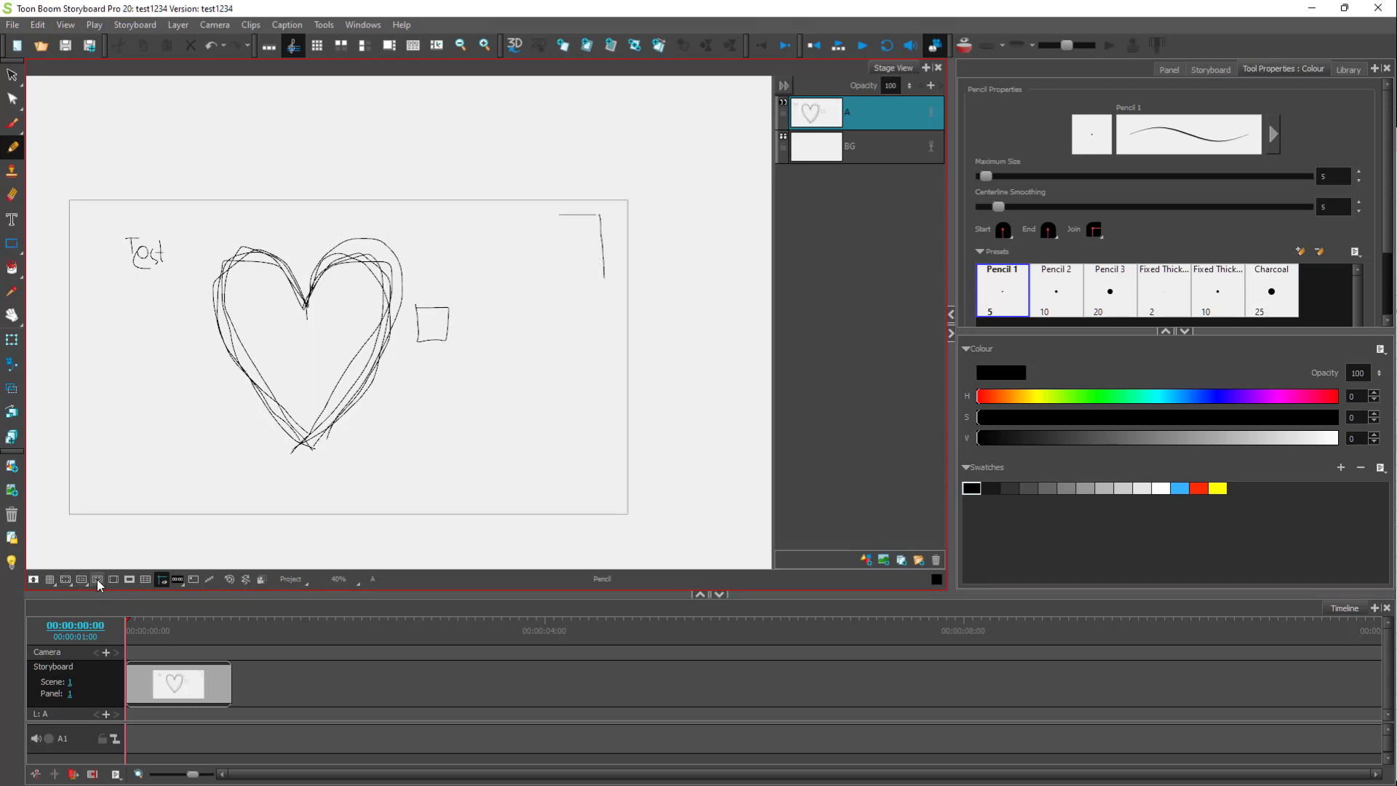
With safe areas shown, doodle a small loop above 'Test', then toggle the guides off
left_click(97, 579)
mouse_move(164, 218)
left_mouse_down()
mouse_move(161, 231)
mouse_move(195, 233)
left_mouse_up()
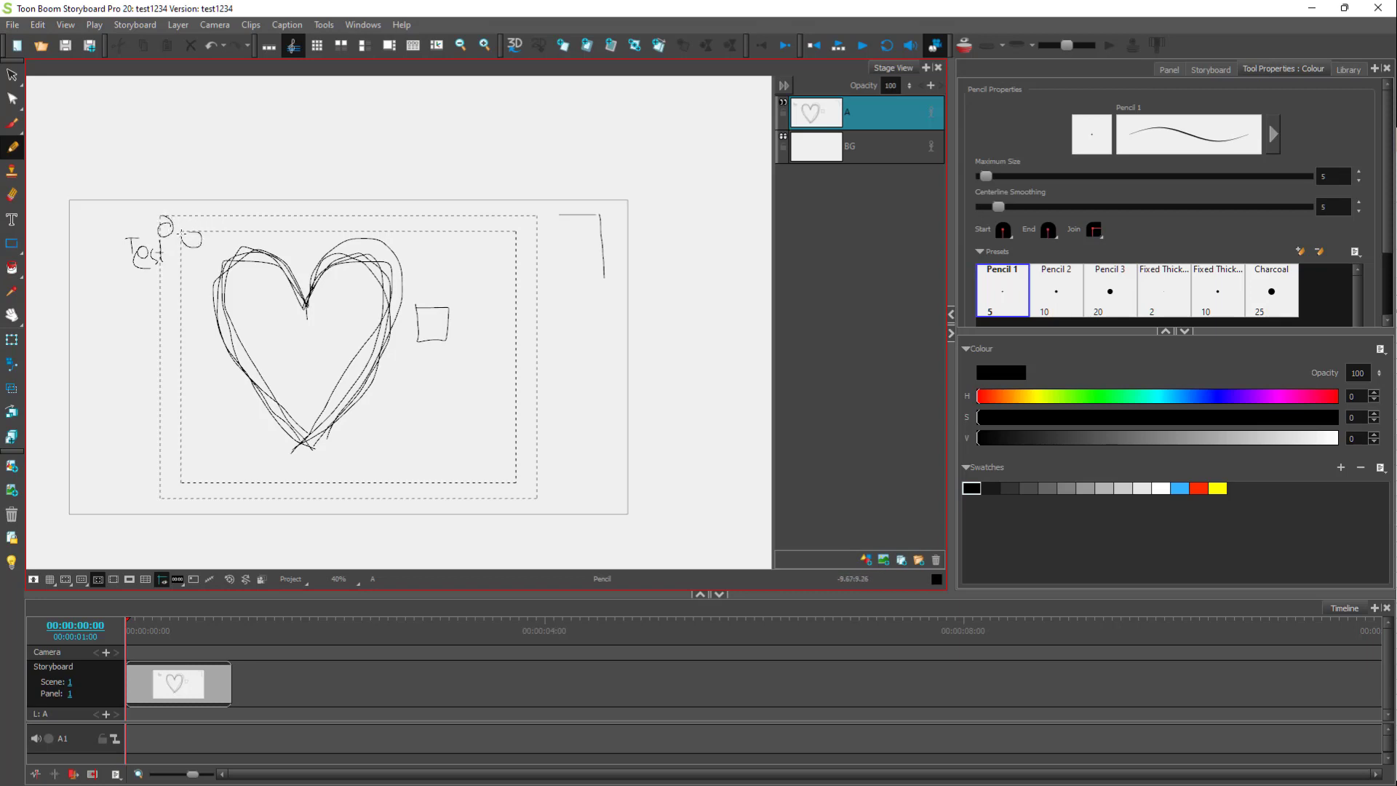
left_click(113, 579)
left_click(114, 580)
left_click(129, 578)
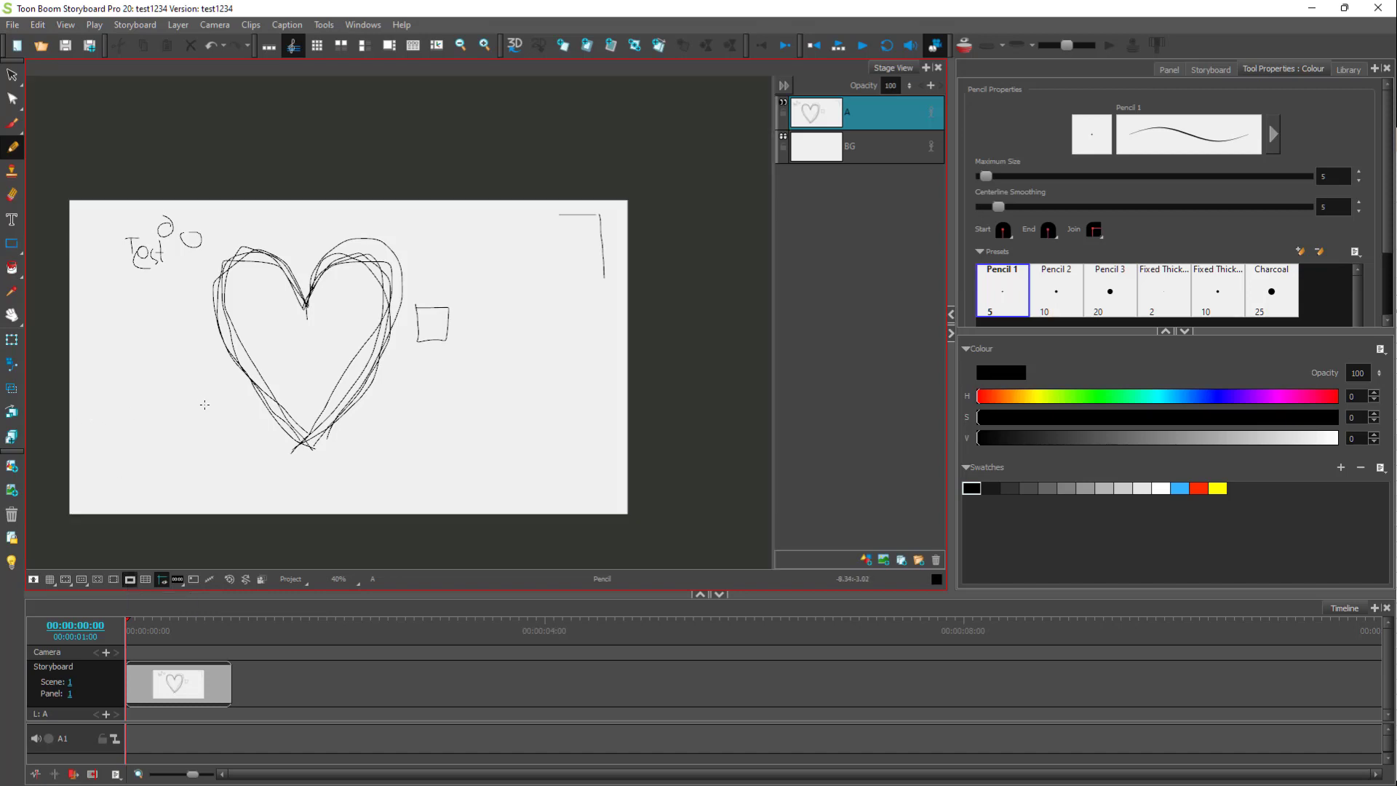
scroll(204, 405, "down", 2)
scroll(103, 477, "up", 2)
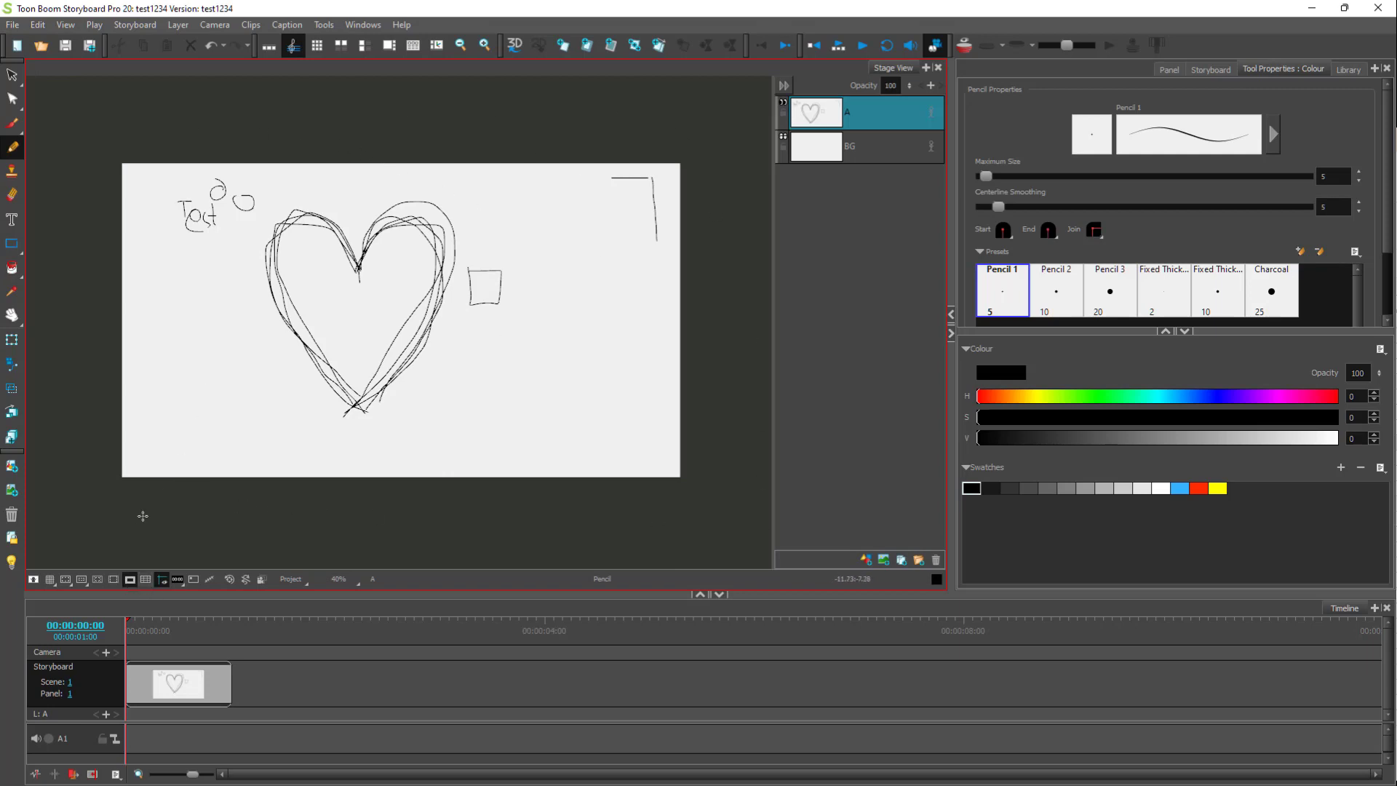
Turn off the camera mask and overlay a 3x3 rule-of-thirds proportion grid
left_click(129, 578)
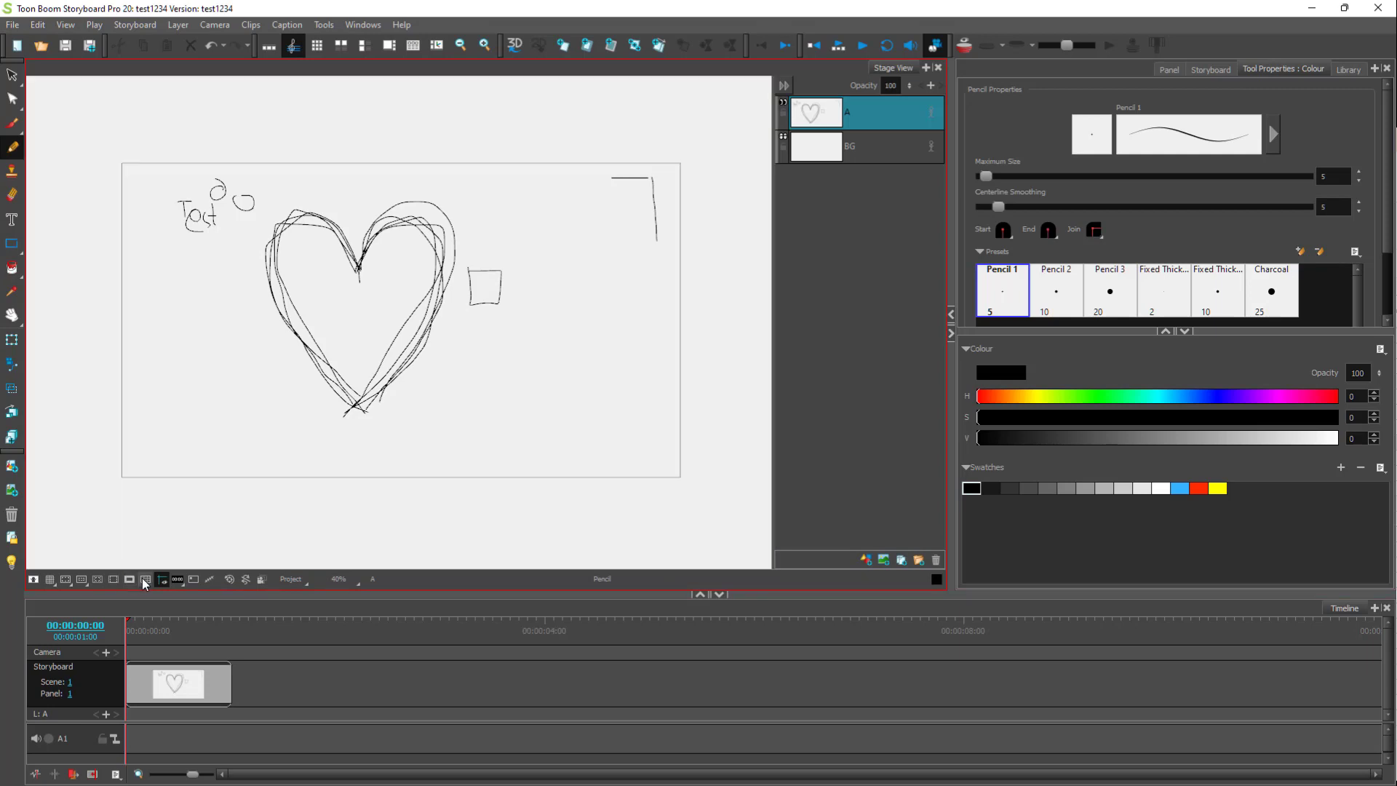
left_click(141, 579)
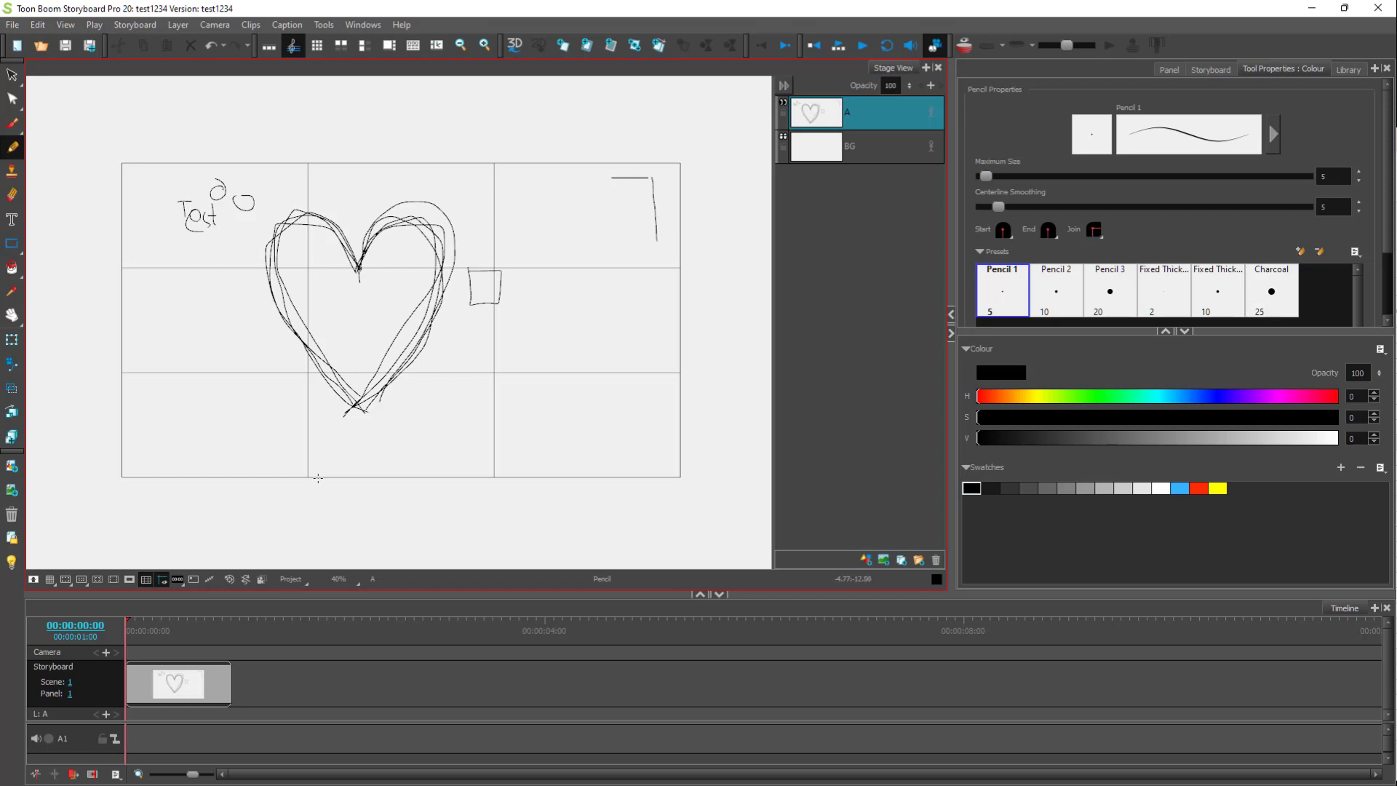
Toggle camera mask, grid, thumbnail and safe-area buttons until no overlay remains on the panel
left_click(129, 580)
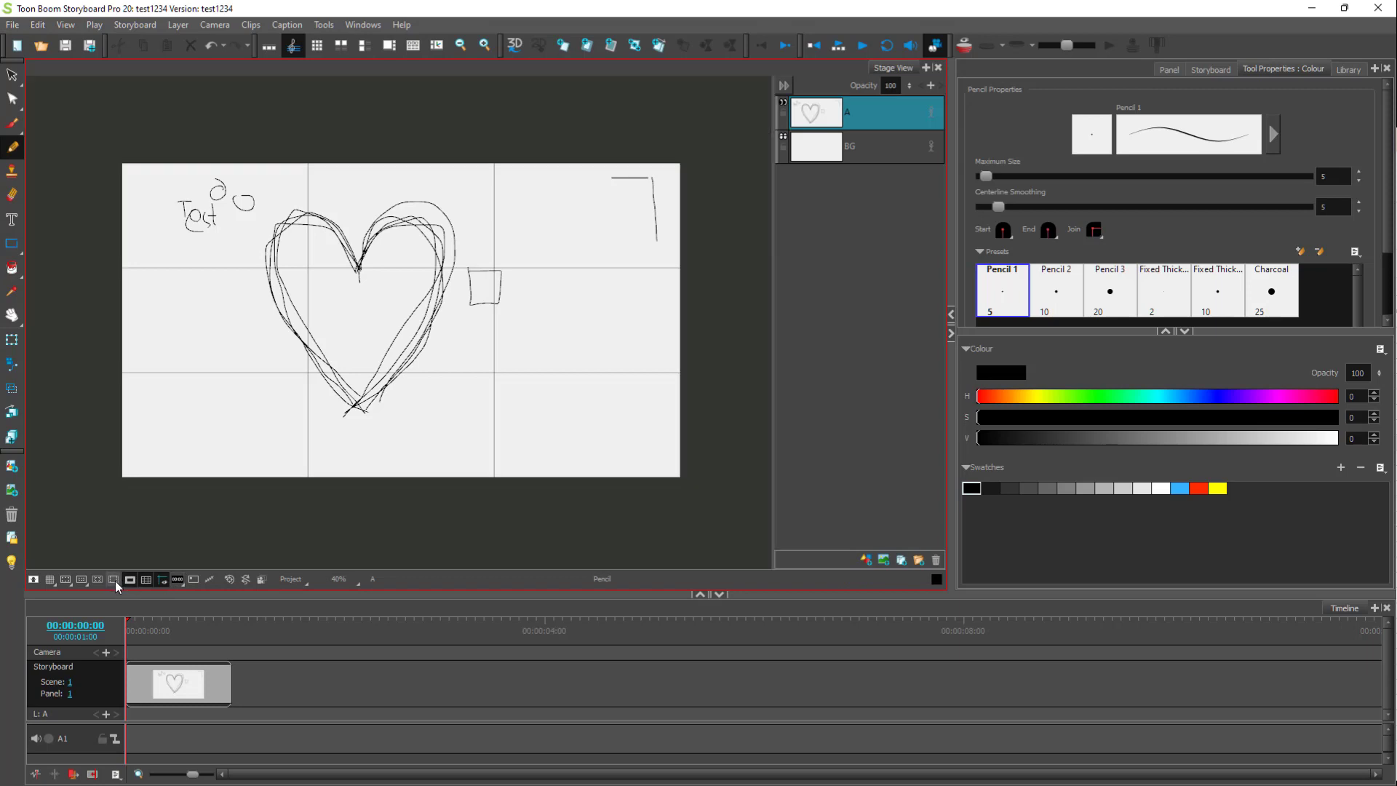
left_click(49, 580)
left_click(37, 578)
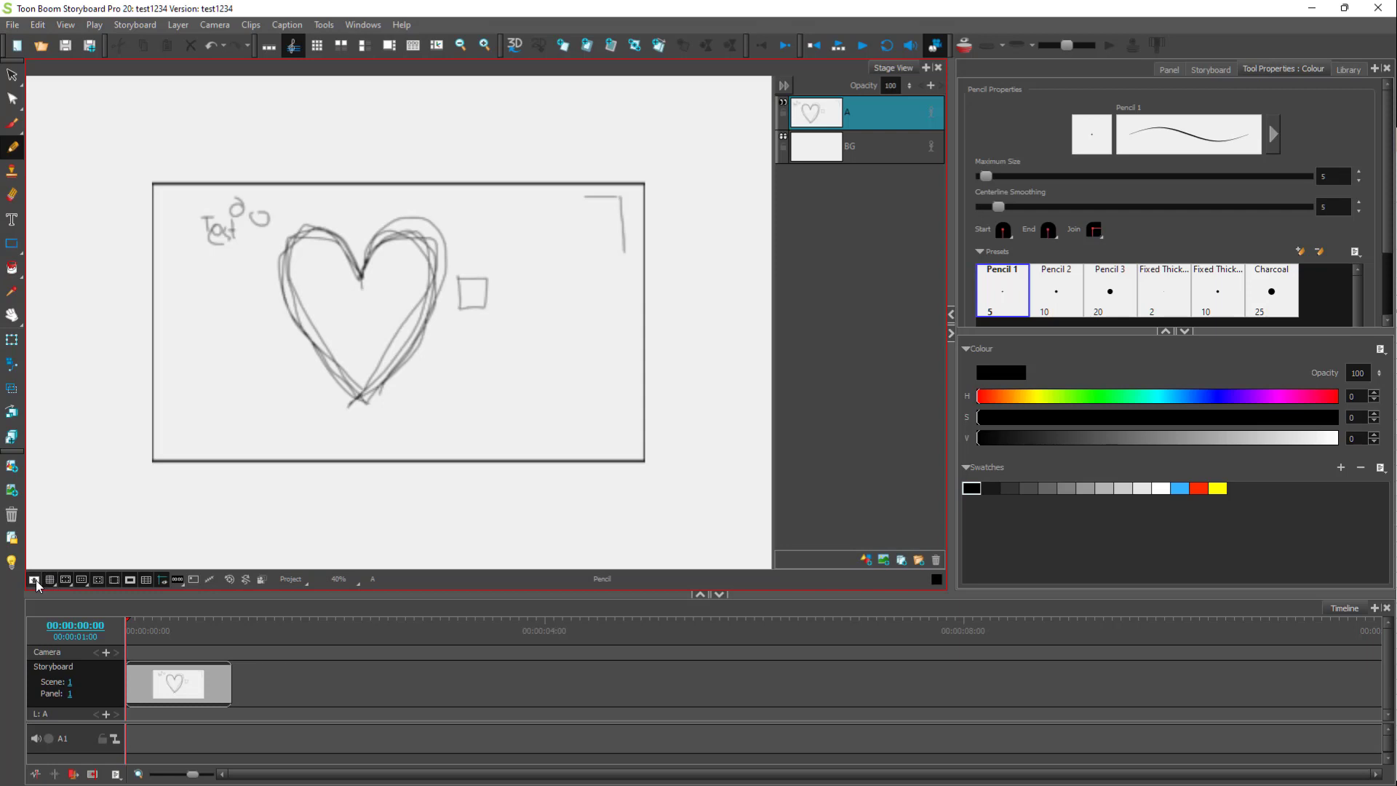
left_click(37, 579)
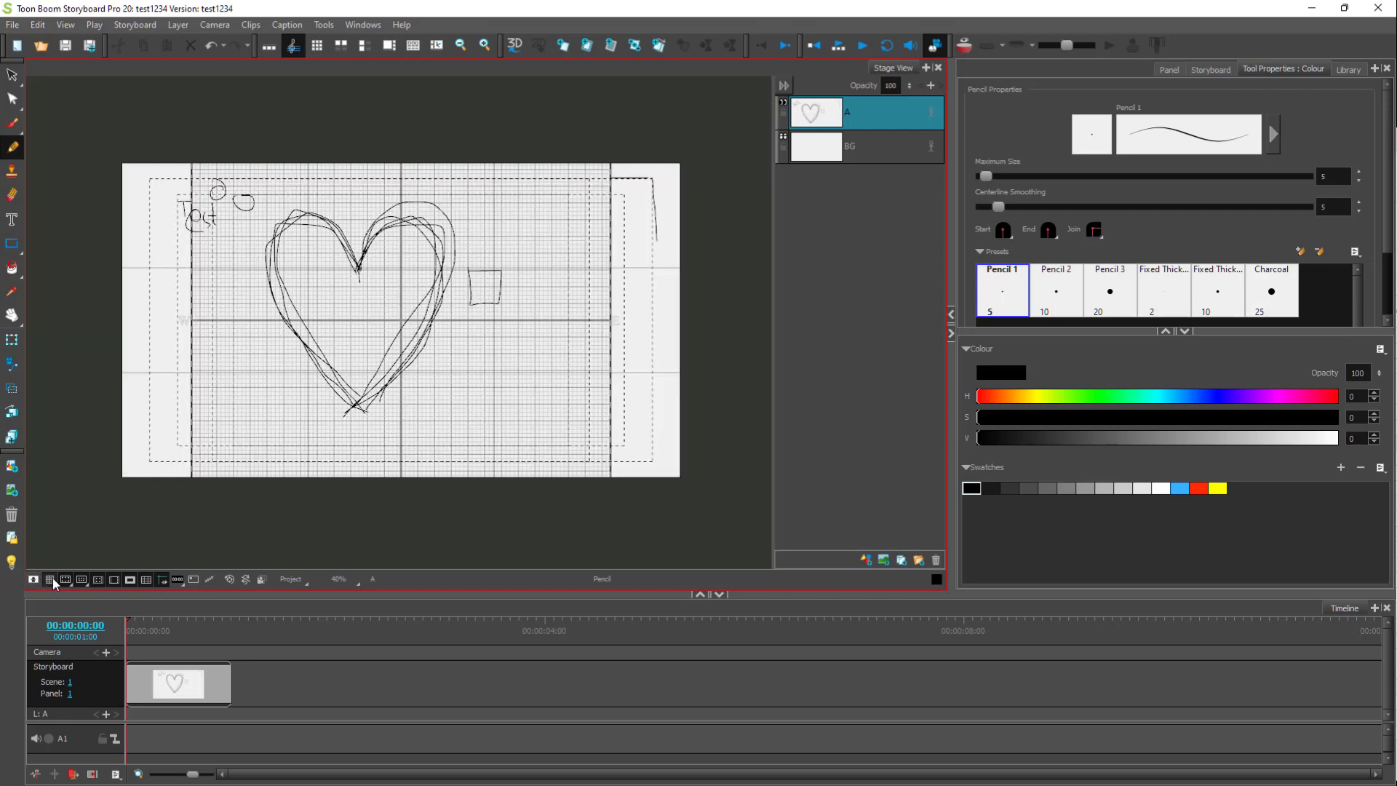
left_click(64, 581)
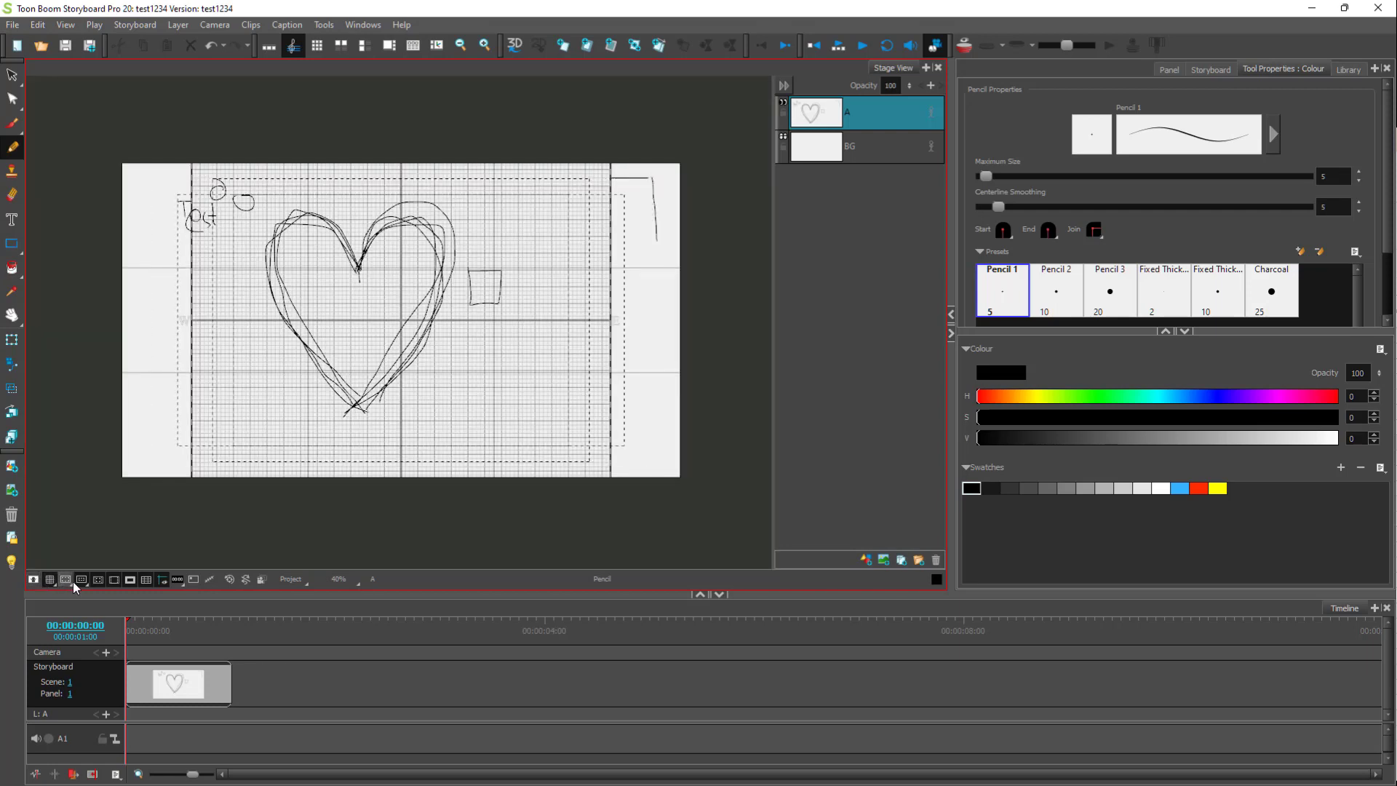
left_click(129, 578)
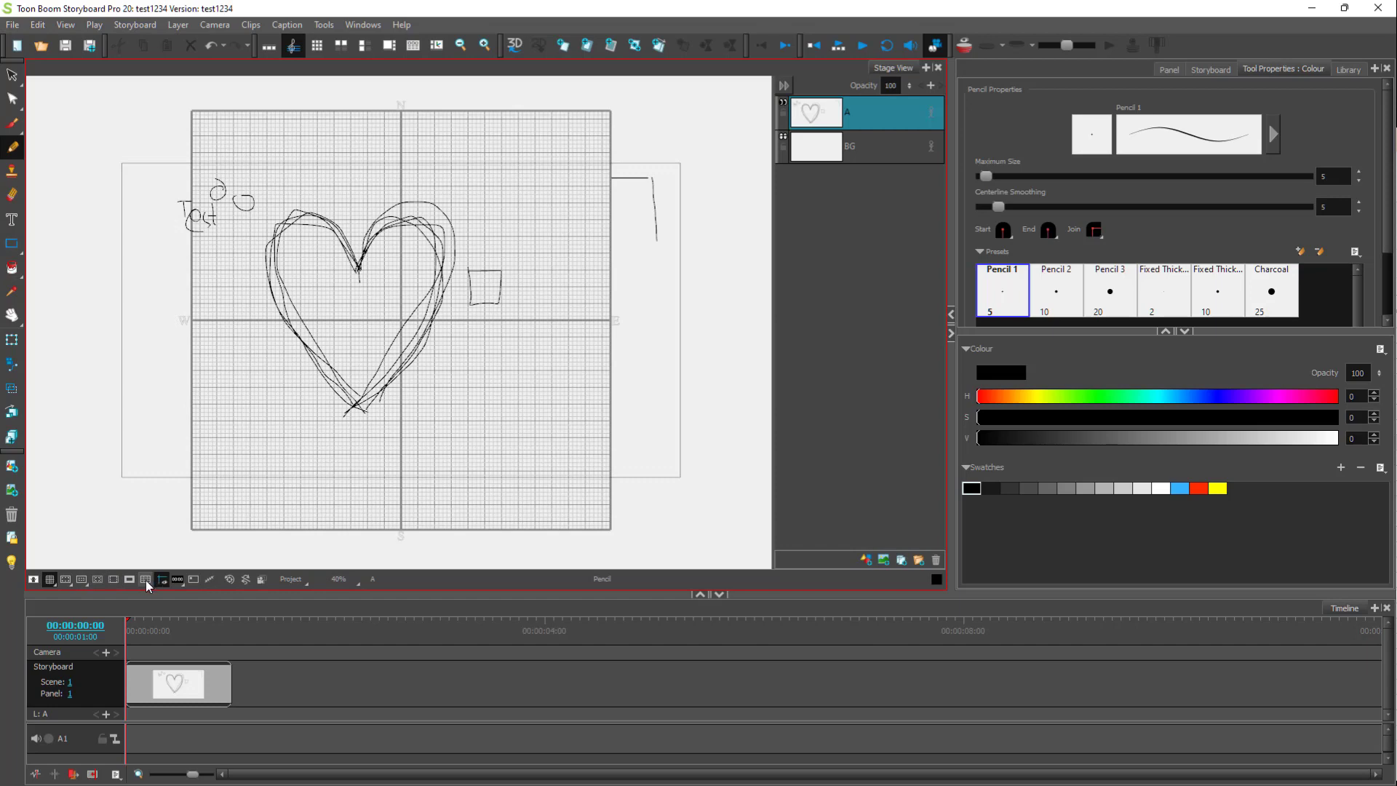
left_click(51, 579)
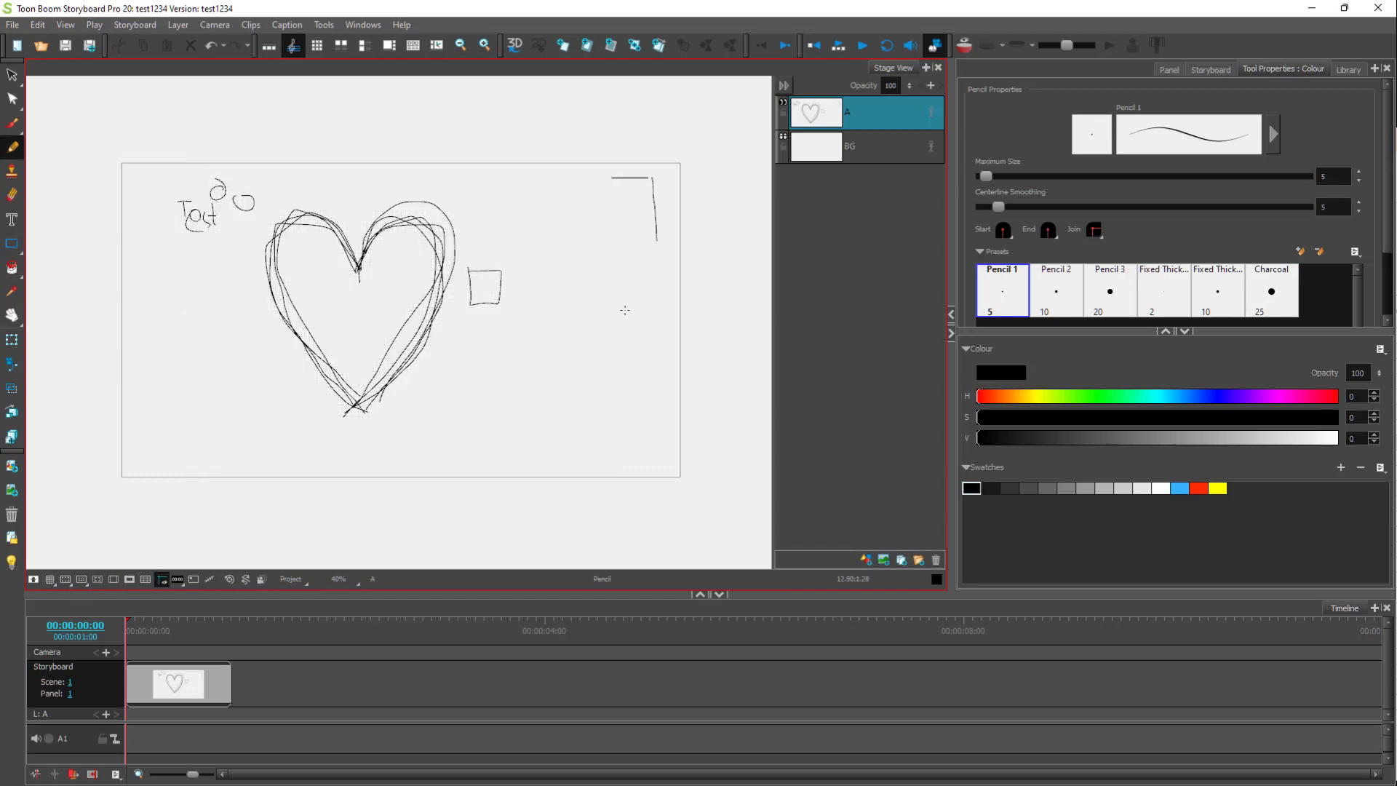